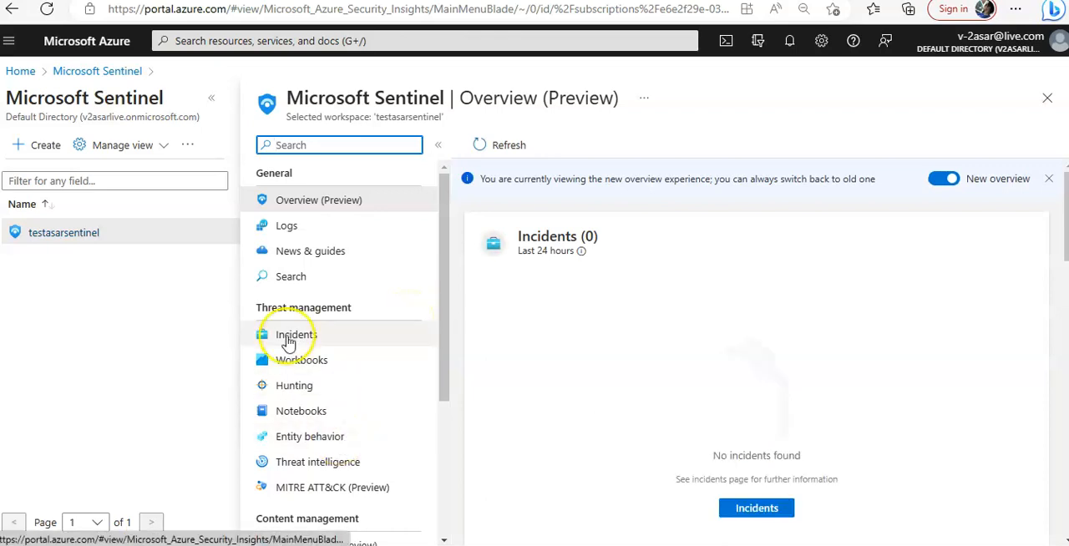
# Filter the workspace menu by "ENT" and open the Entity behavior page.
pyautogui.click(312, 148)
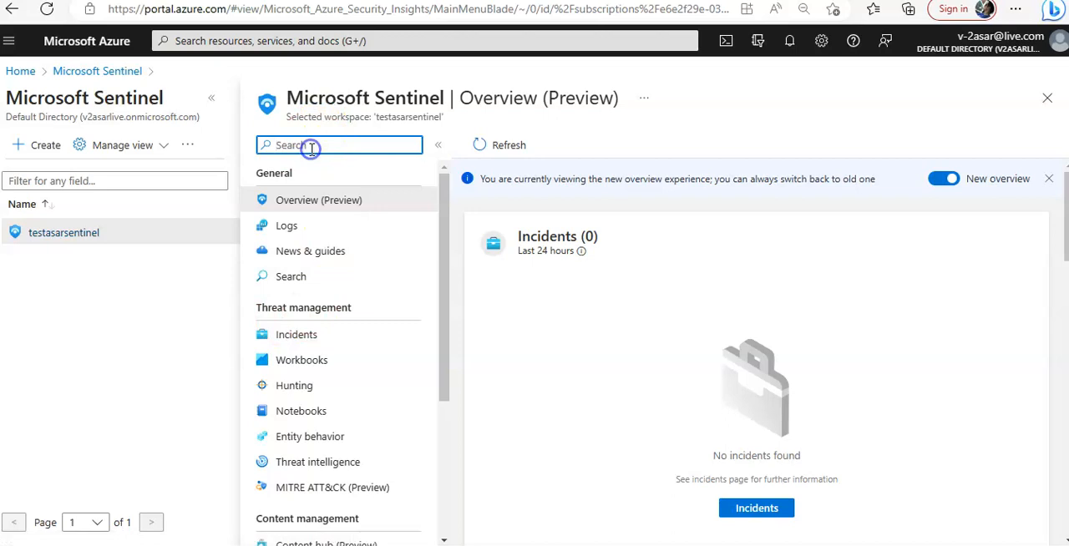
pyautogui.write('ENT')
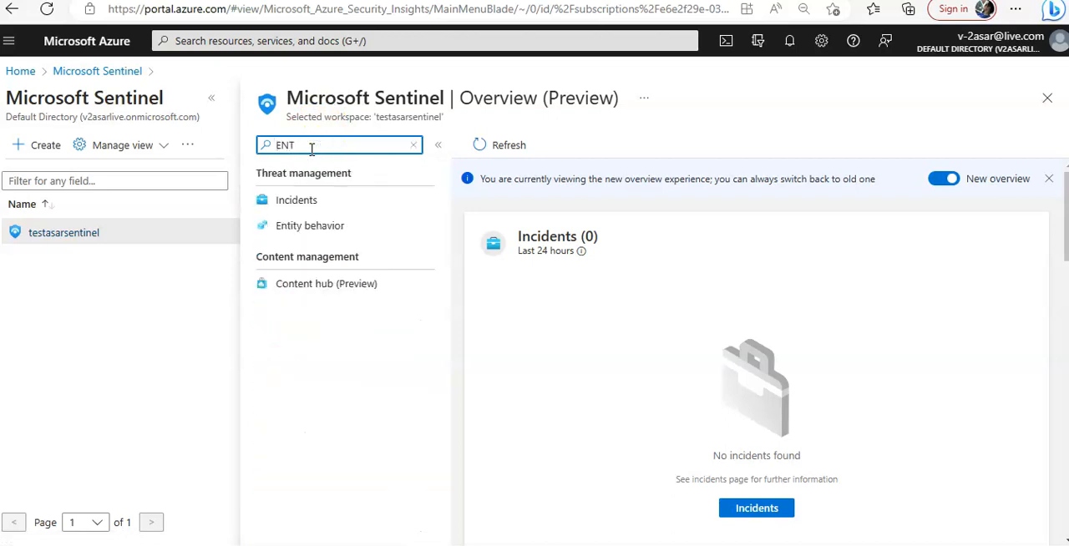
pyautogui.click(307, 238)
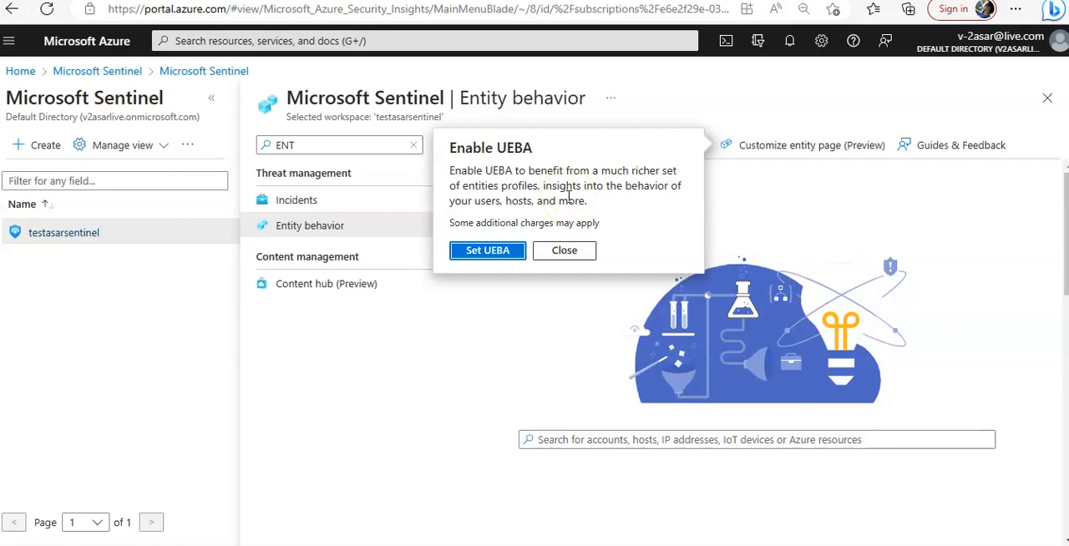
# Go to the UEBA settings from the Enable UEBA prompt and open the entity behavior configuration.
pyautogui.click(489, 252)
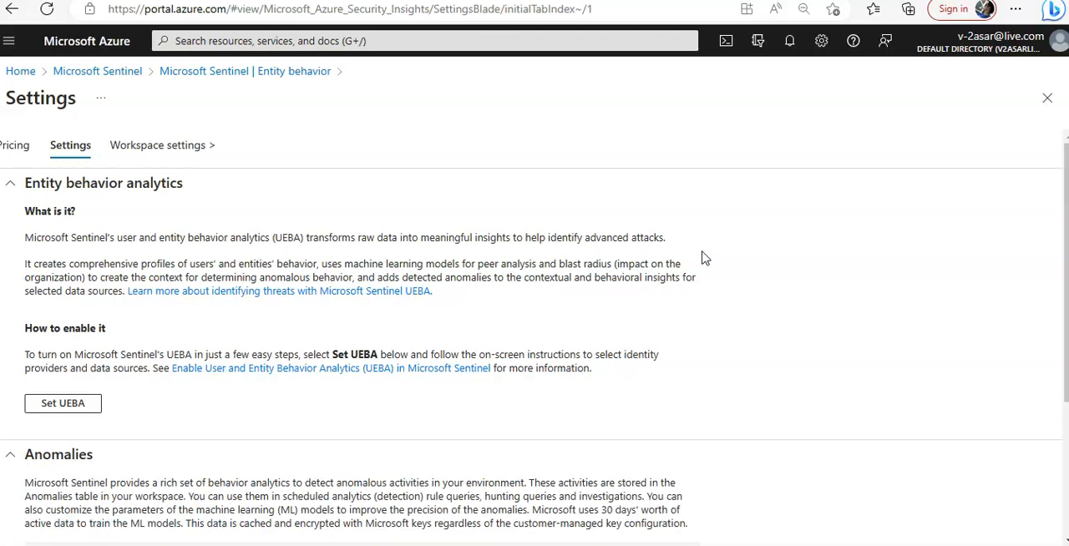
pyautogui.scroll(-3, 472, 275)
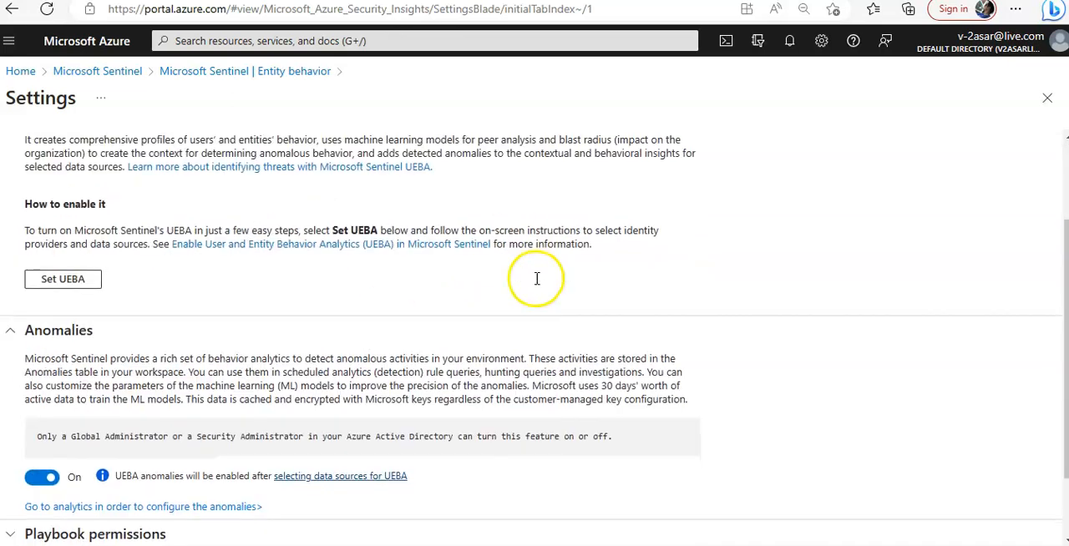
pyautogui.scroll(4, 53, 183)
pyautogui.click(67, 382)
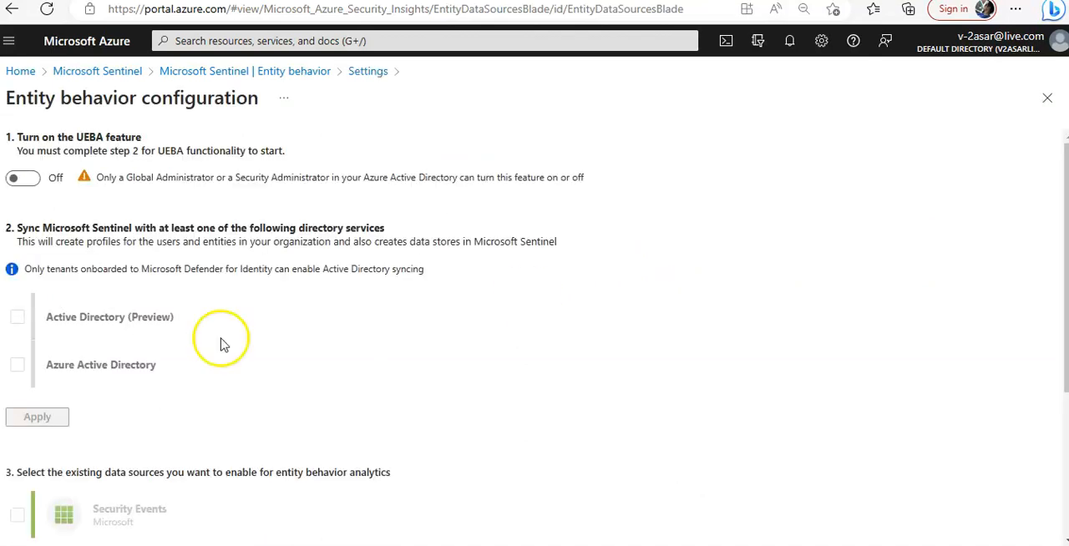
# Turn on the UEBA feature and select Azure Active Directory as the directory service to sync.
pyautogui.click(21, 177)
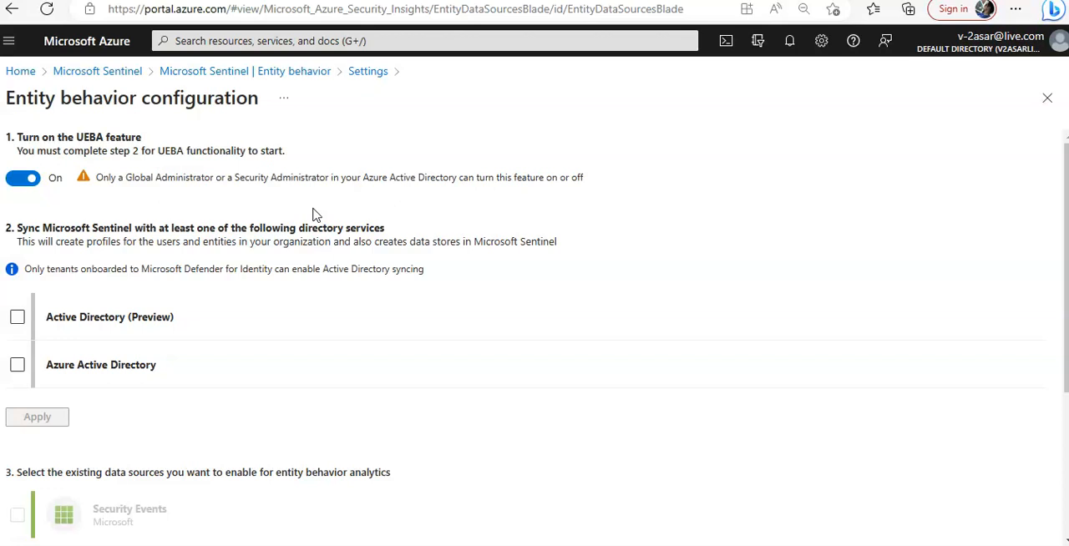
pyautogui.click(64, 225)
pyautogui.click(18, 364)
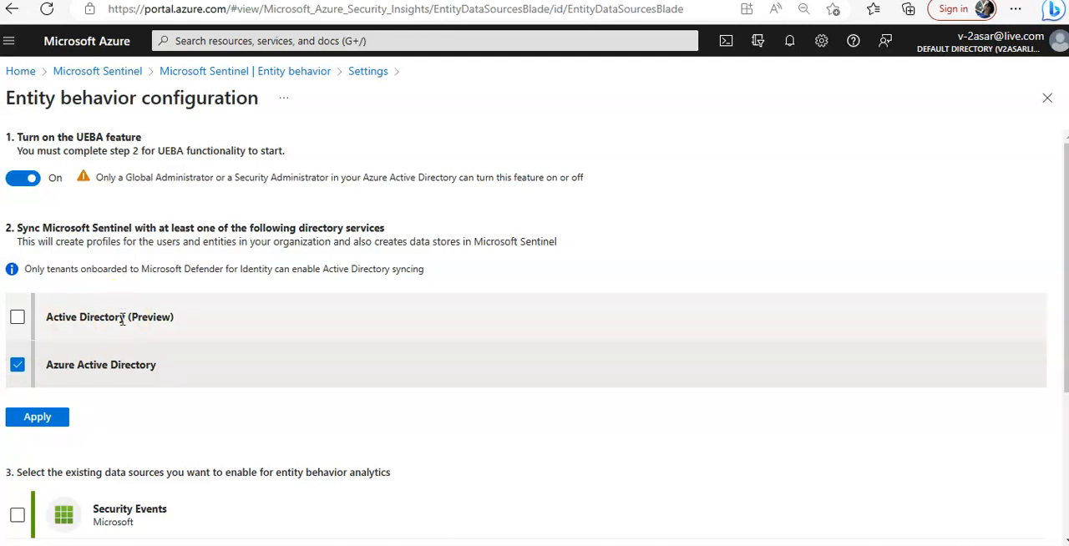
# Select Security Events as the existing data source for entity behavior analytics.
pyautogui.scroll(-1, 122, 319)
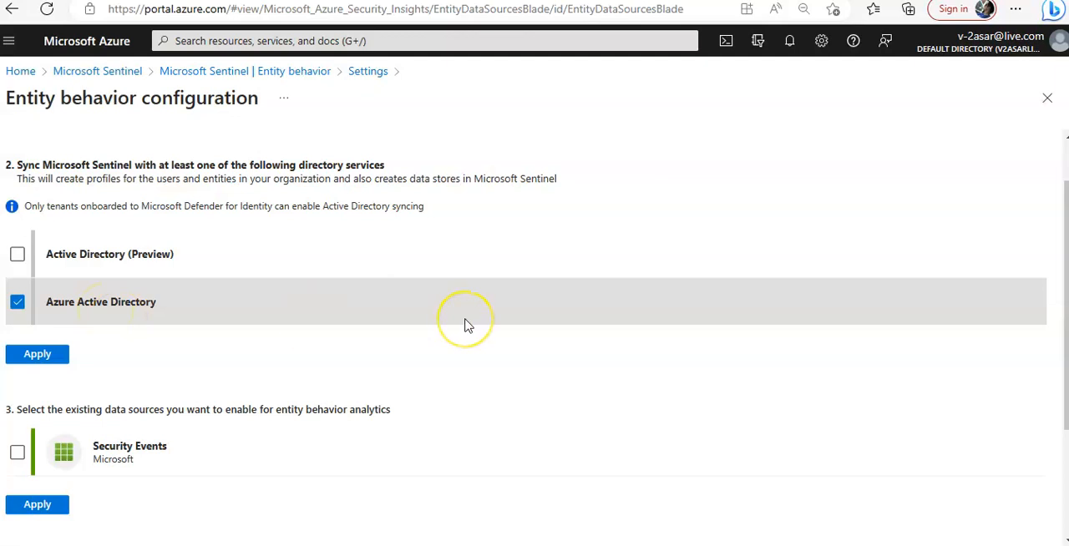
pyautogui.scroll(-2, 468, 326)
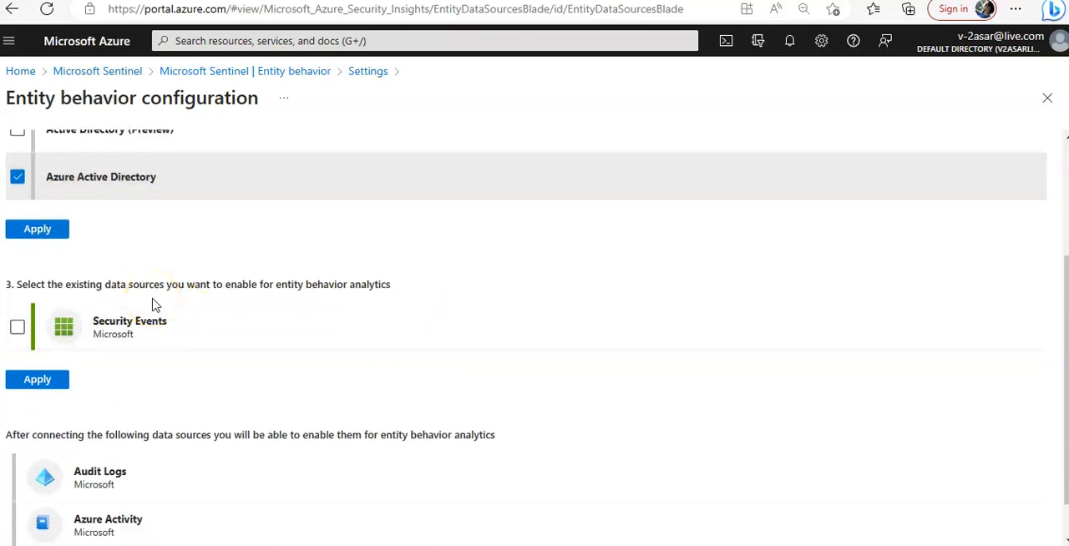
pyautogui.click(17, 327)
# Examine the Azure Active Directory connector's prerequisites and log types from the Audit Logs source, and return to the Sentinel settings.
pyautogui.scroll(-1, 514, 292)
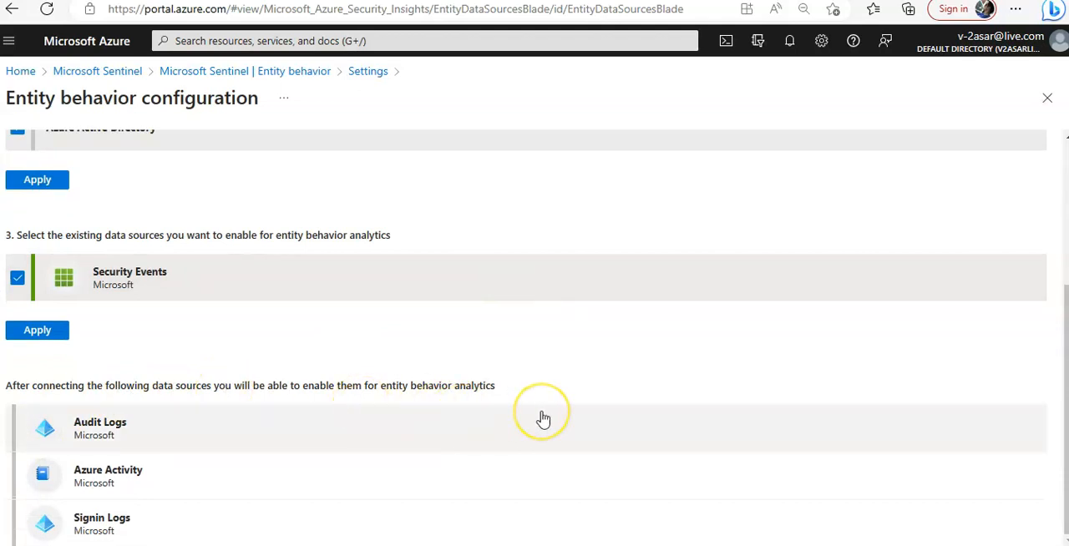
pyautogui.click(146, 428)
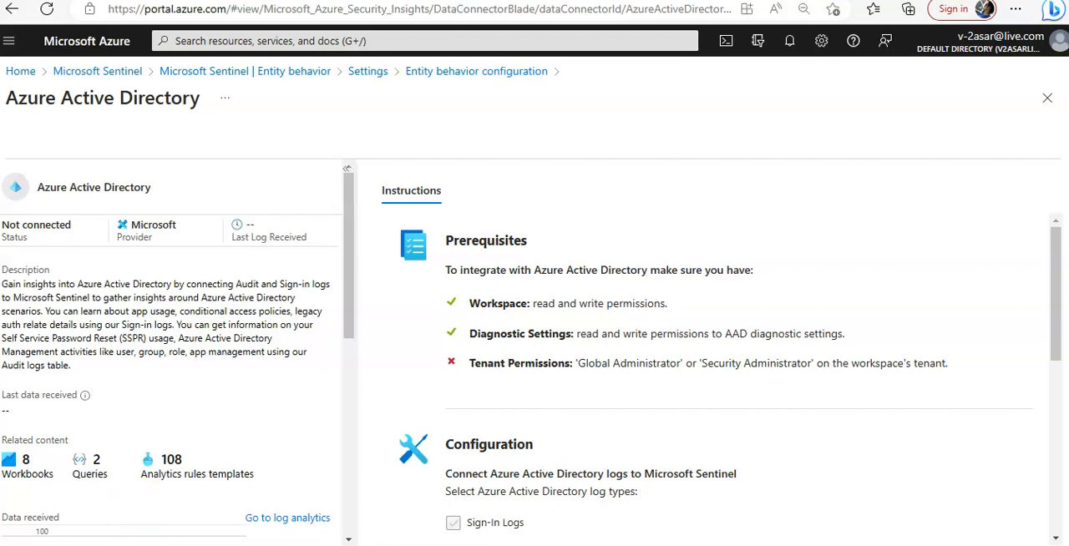
pyautogui.scroll(-5, 698, 315)
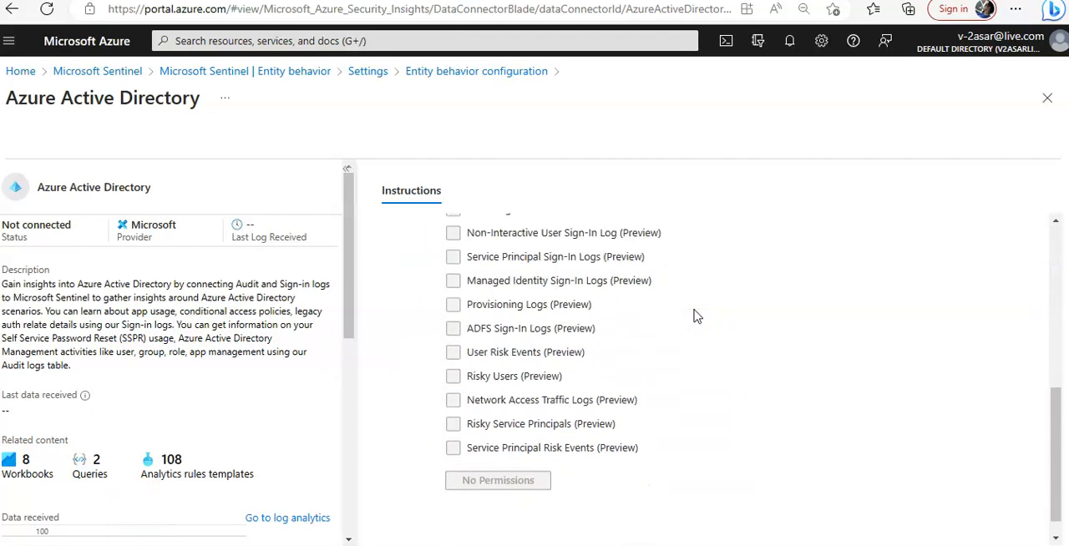
pyautogui.scroll(5, 697, 316)
pyautogui.scroll(-6, 318, 401)
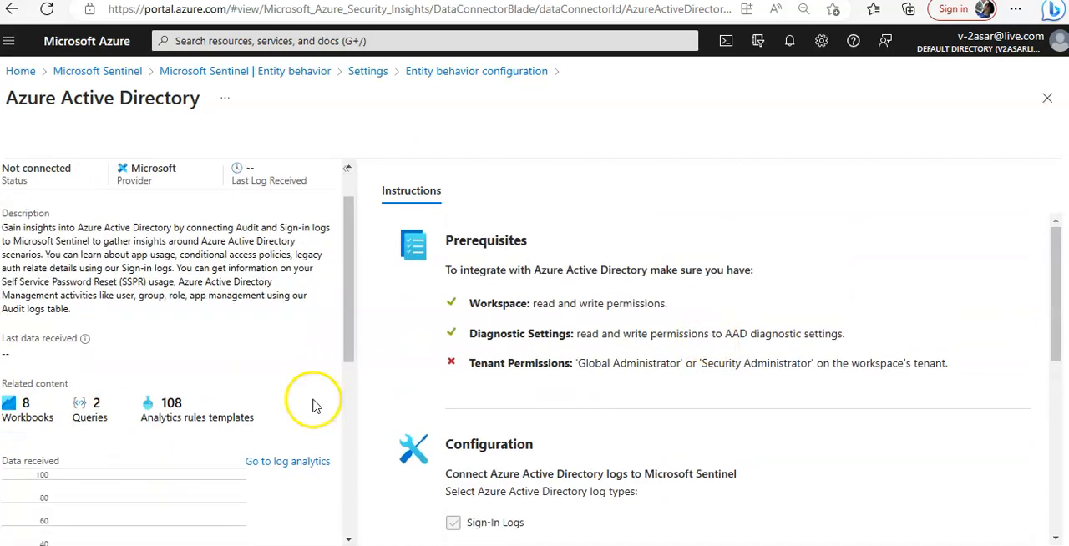
pyautogui.click(1047, 98)
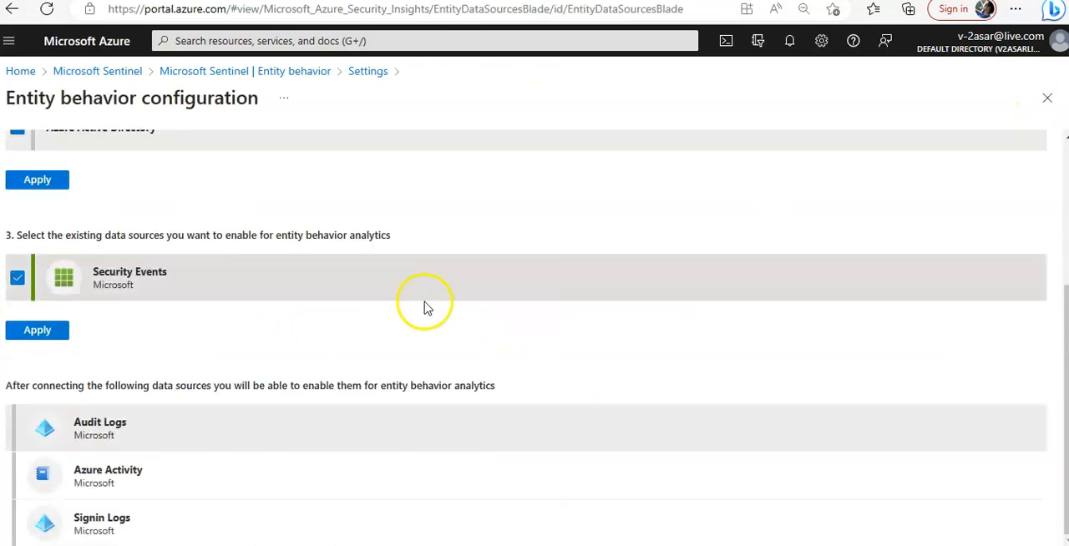
pyautogui.scroll(5, 705, 317)
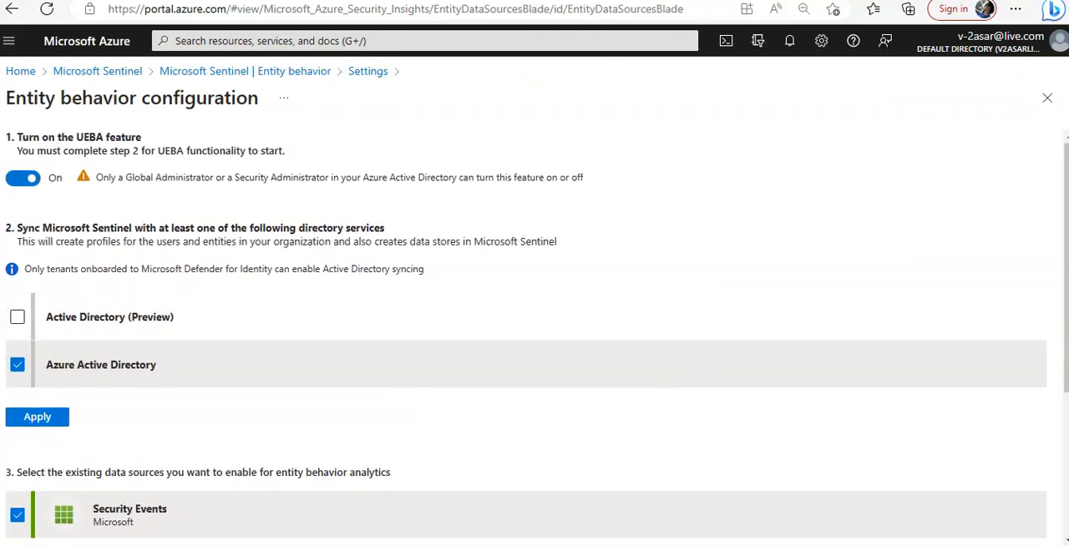
pyautogui.click(1047, 98)
# Examine the Anomalies, Playbook permissions and Remove Microsoft Sentinel sections of the settings, and return to Entity behavior.
pyautogui.scroll(-2, 615, 309)
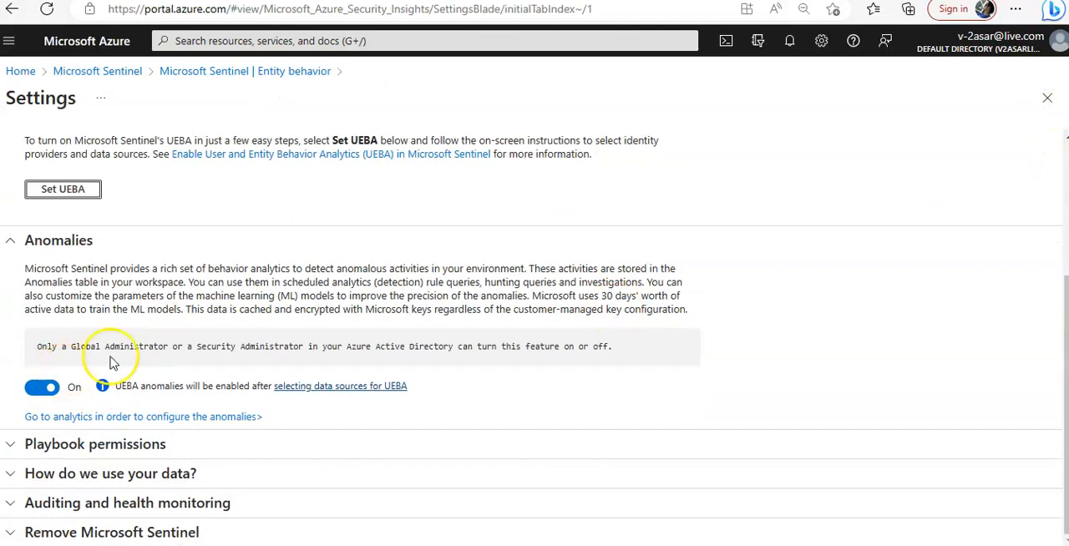
pyautogui.click(198, 444)
pyautogui.scroll(-3, 609, 270)
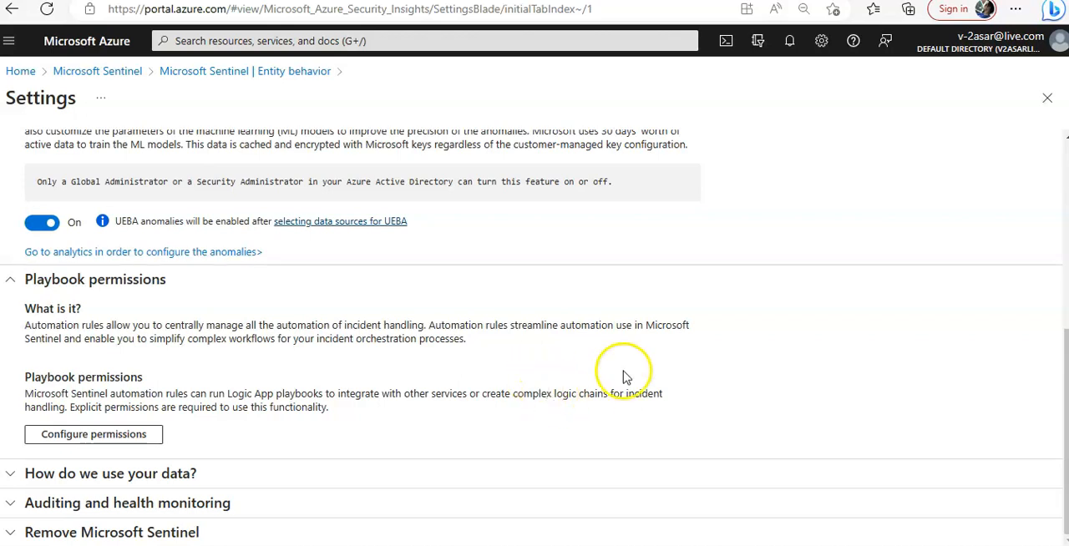
pyautogui.click(143, 533)
pyautogui.scroll(-5, 604, 298)
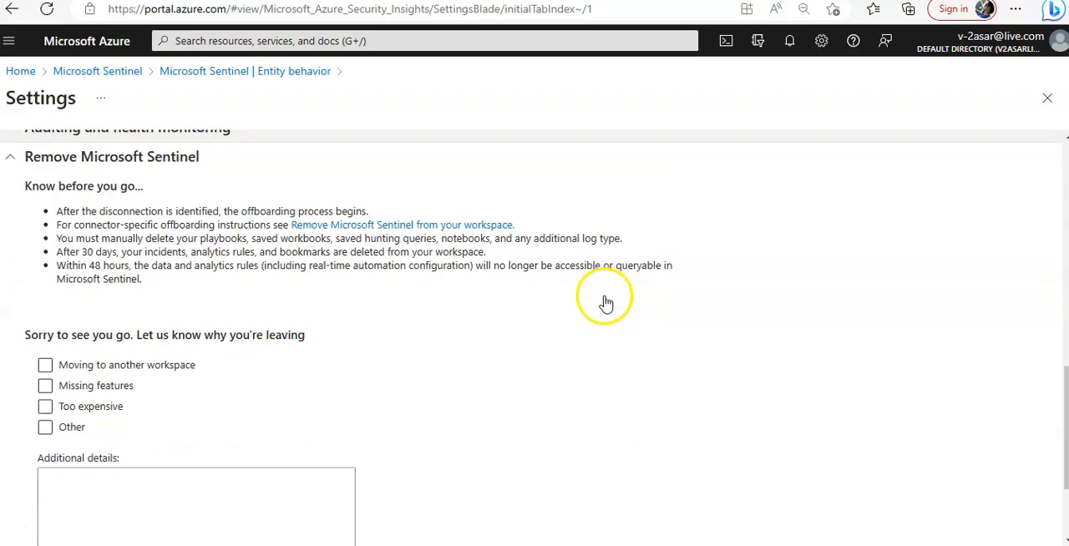
pyautogui.scroll(10, 840, 210)
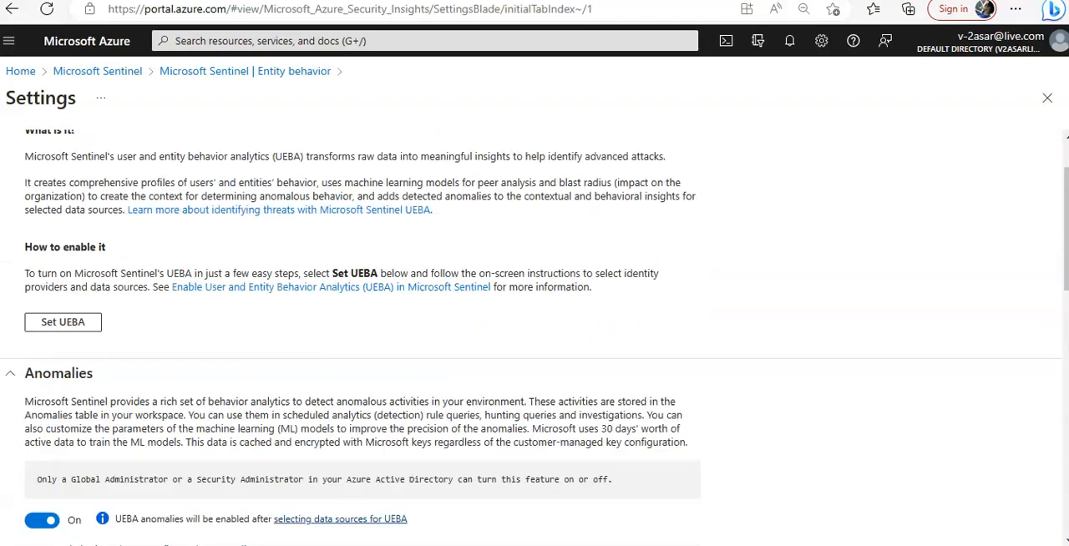
pyautogui.click(1048, 98)
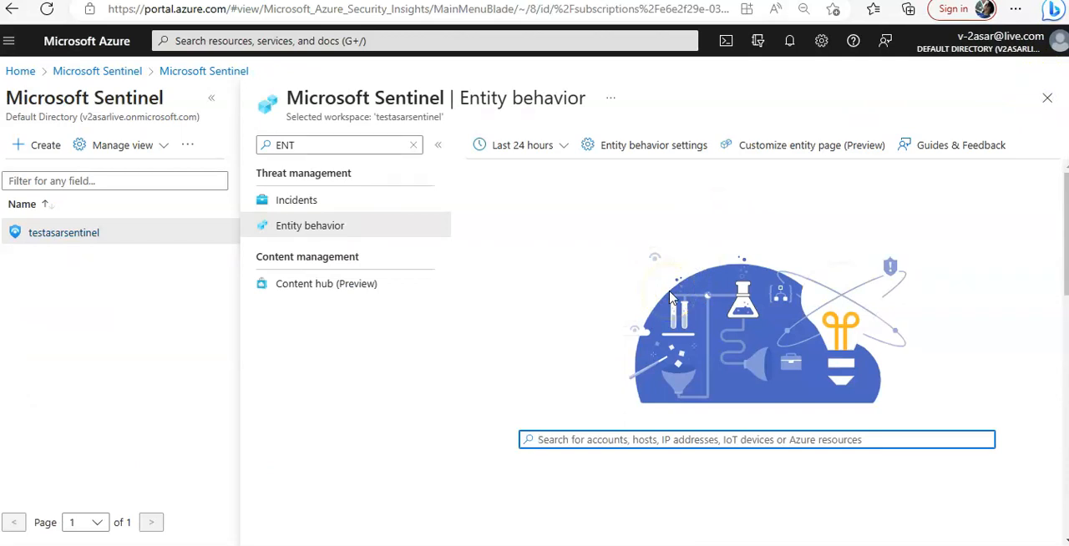
# Clear the menu filter and open the Anomalies rules on the Analytics page.
pyautogui.click(417, 150)
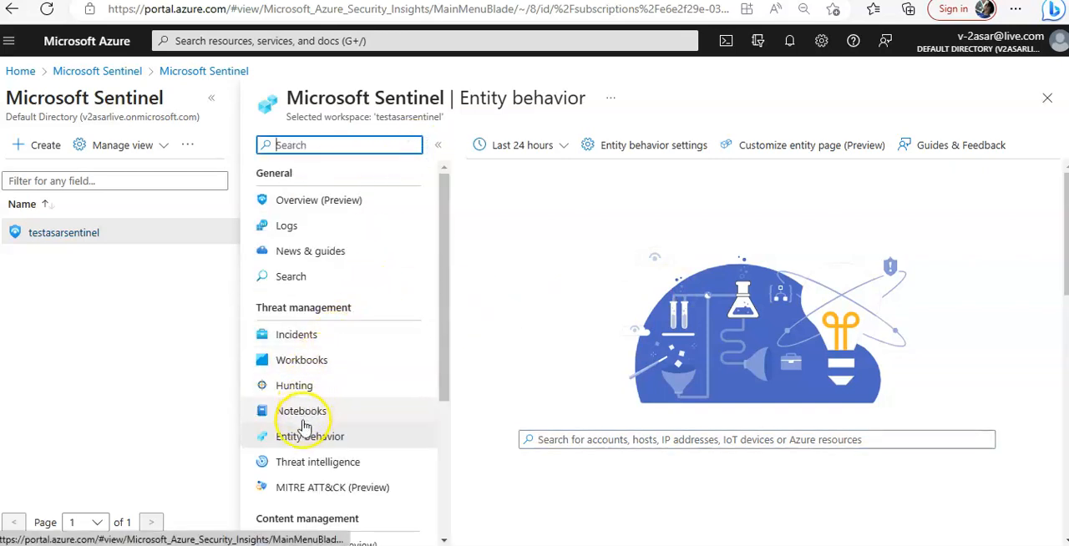
pyautogui.scroll(-3, 365, 270)
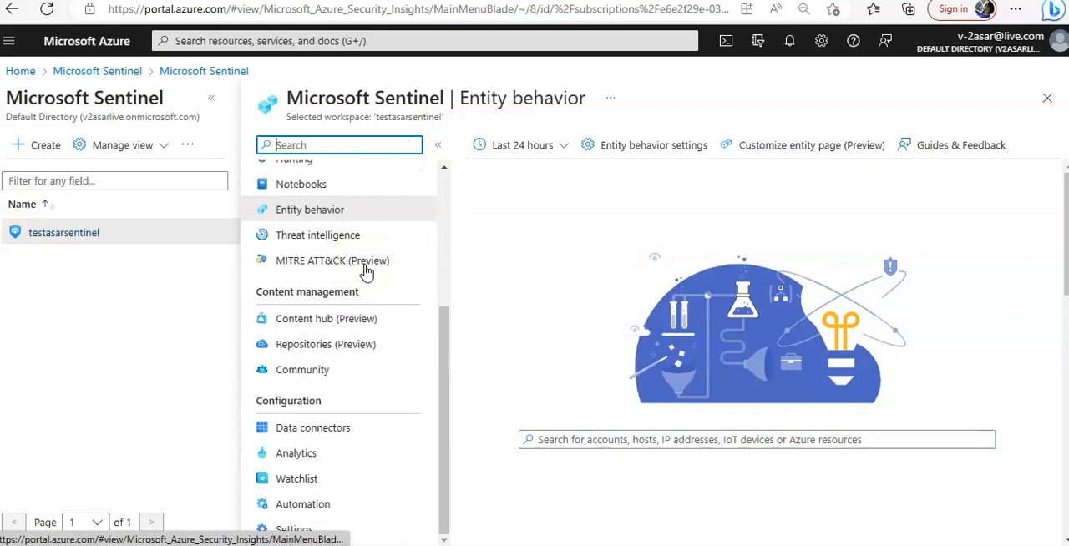
pyautogui.click(316, 454)
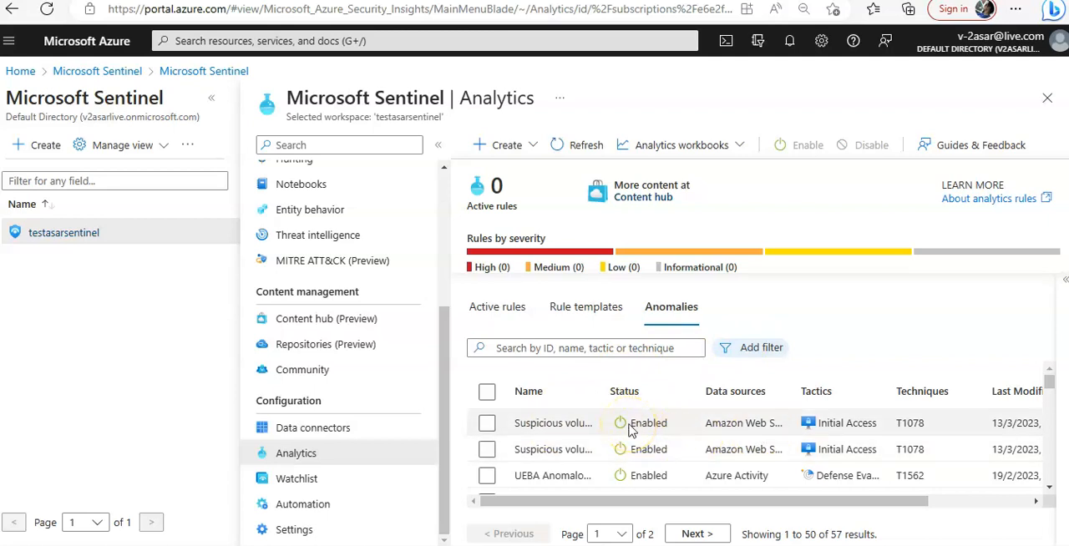
# Select the first listed Amazon Web Services anomaly rule and open it for editing.
pyautogui.click(485, 425)
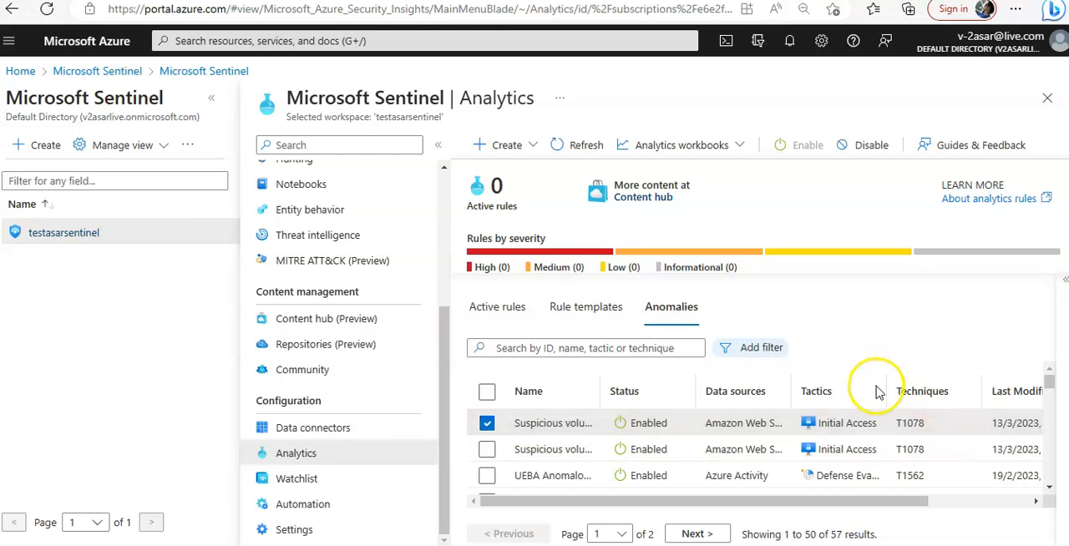
pyautogui.moveTo(618, 504); pyautogui.dragTo(910, 504)
pyautogui.click(1021, 426)
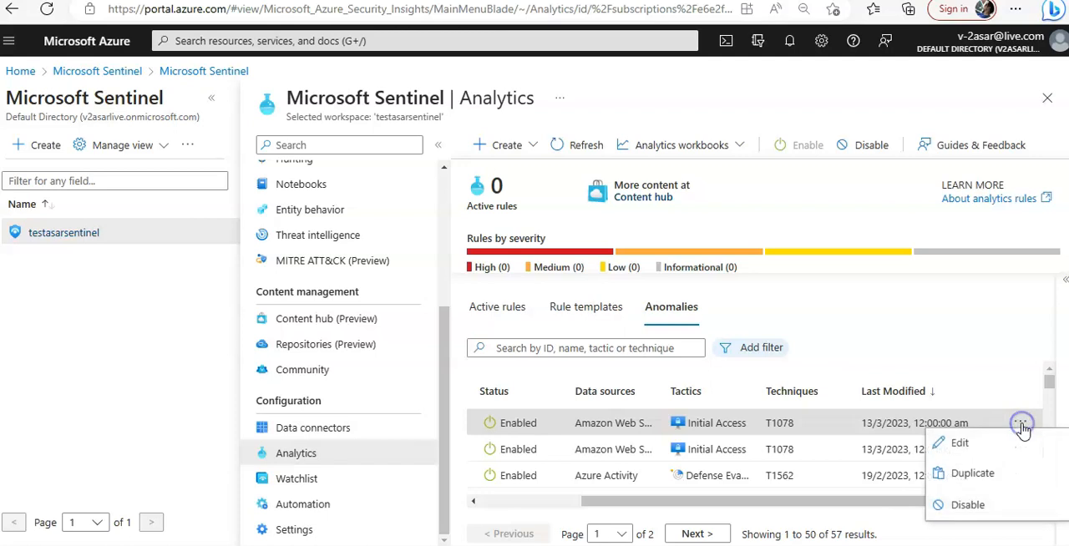
pyautogui.click(959, 442)
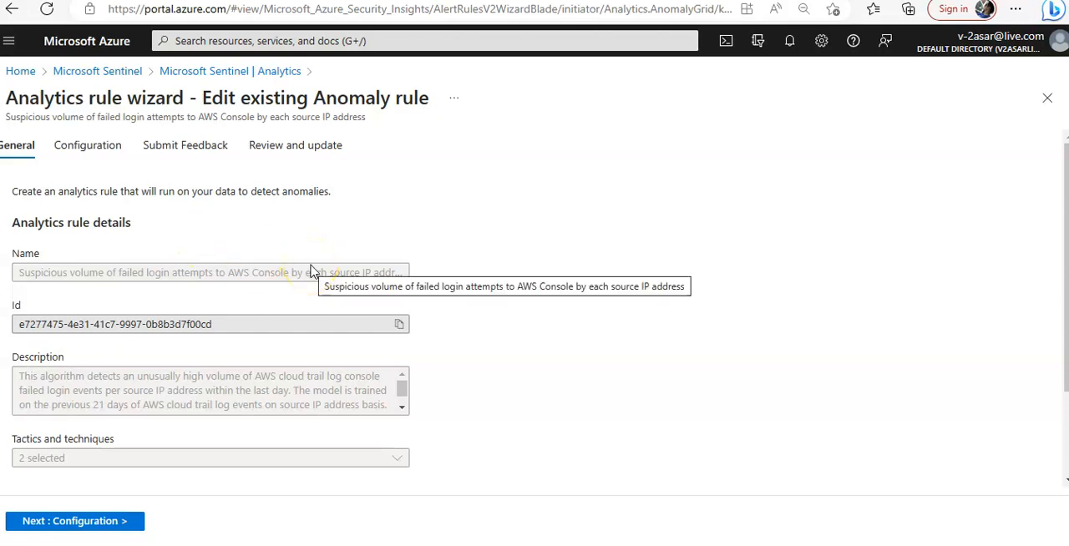
# Review the anomaly rule's general details and threshold configuration, and close the rule wizard without changes.
pyautogui.scroll(-3, 314, 274)
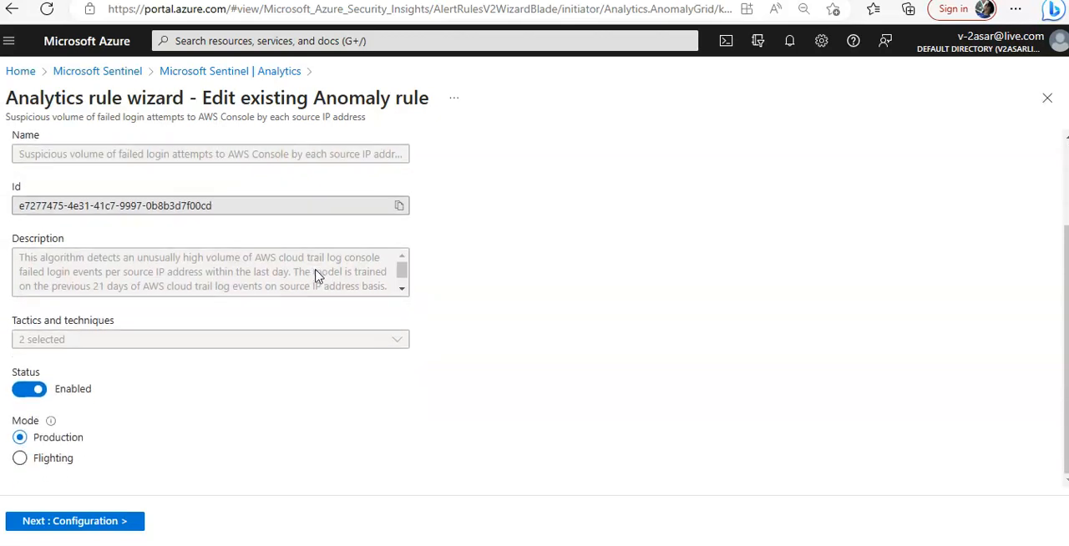
pyautogui.click(124, 522)
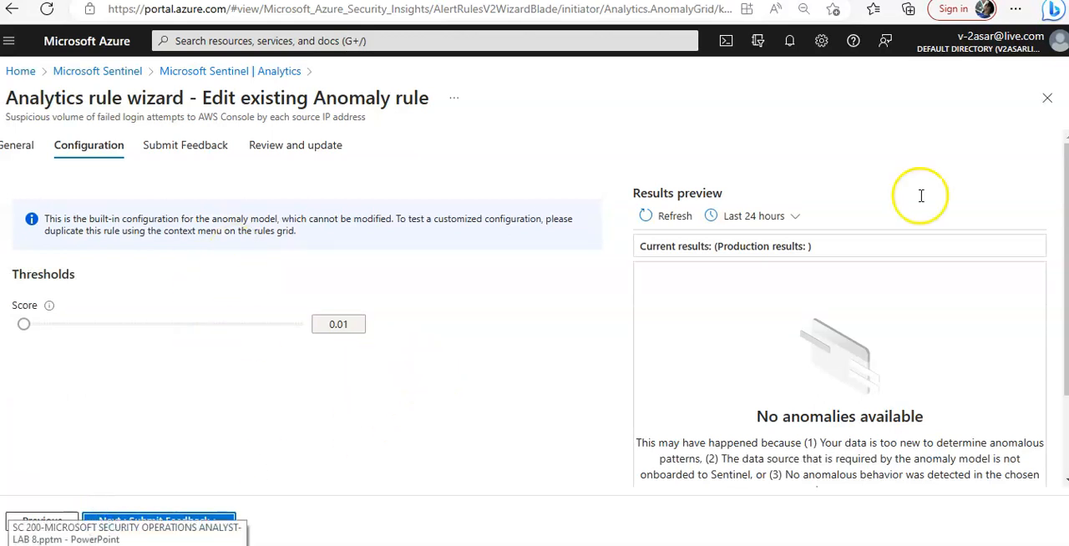
pyautogui.click(1047, 97)
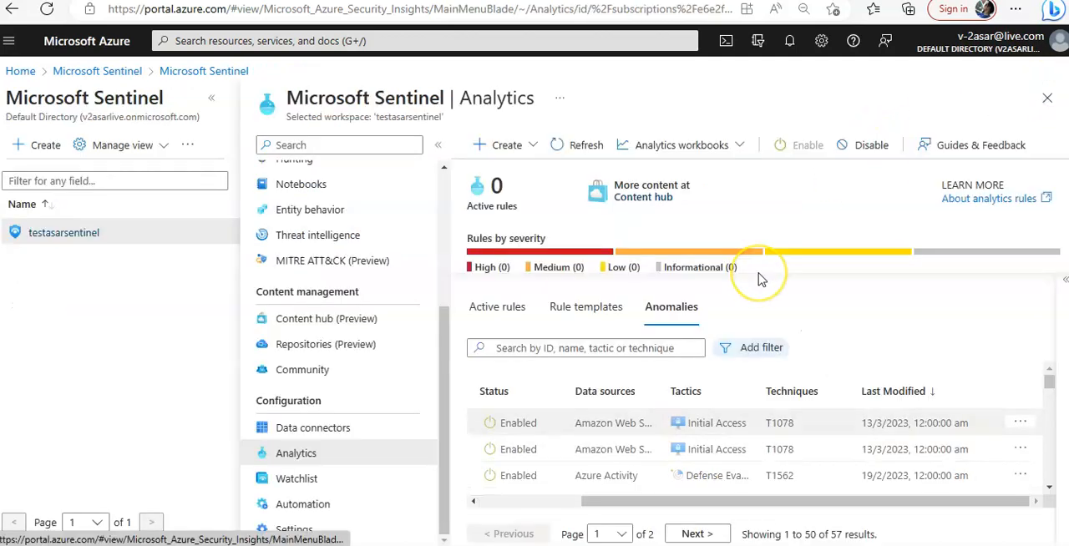